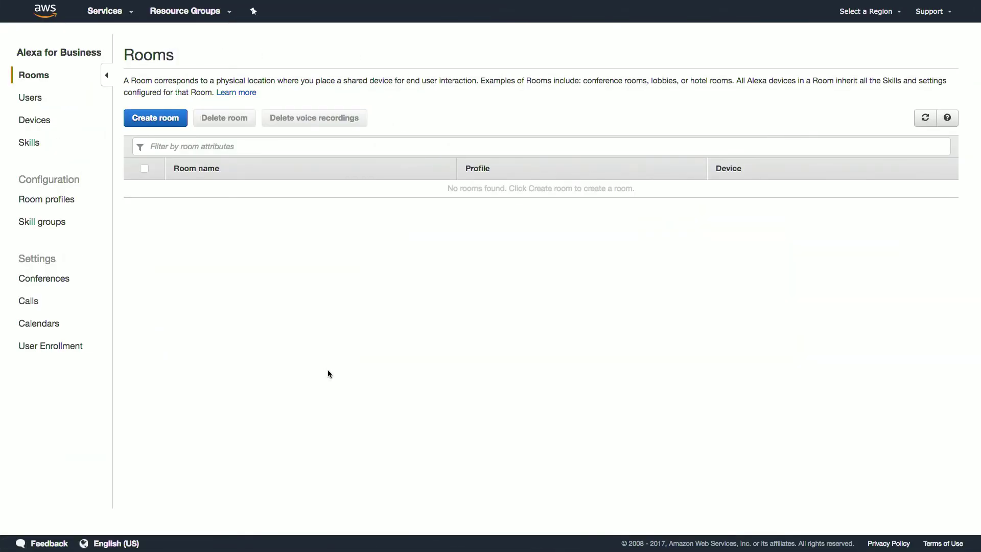
# Step: Show the Room profiles list from the Configuration section of the sidebar
pyautogui.click(63, 206)
# Step: Start a new room profile named AWS HQ at 410 Terry Ave N, Seattle
pyautogui.click(183, 114)
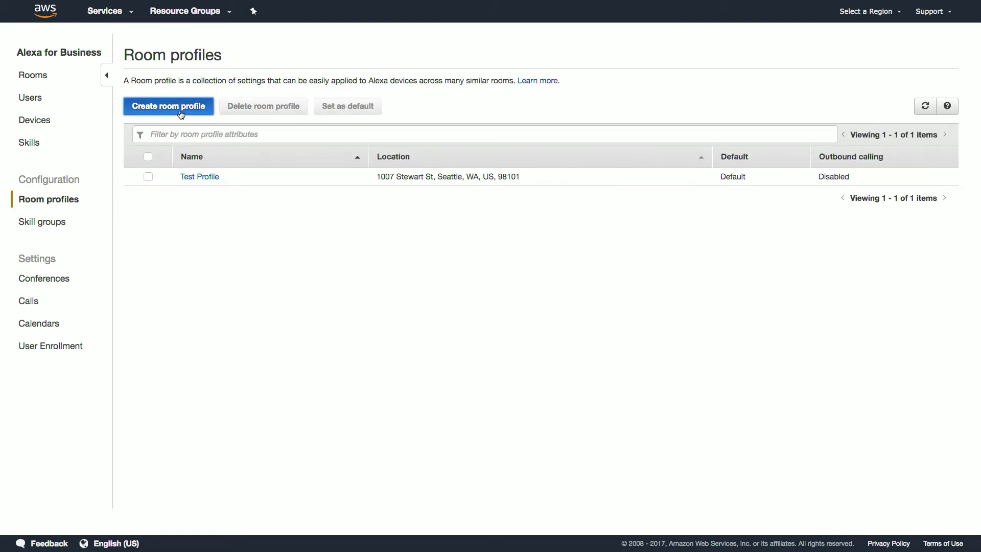
pyautogui.click(370, 107)
pyautogui.write('AWS HQ')
pyautogui.click(389, 134)
pyautogui.write('410 Terry Ave N')
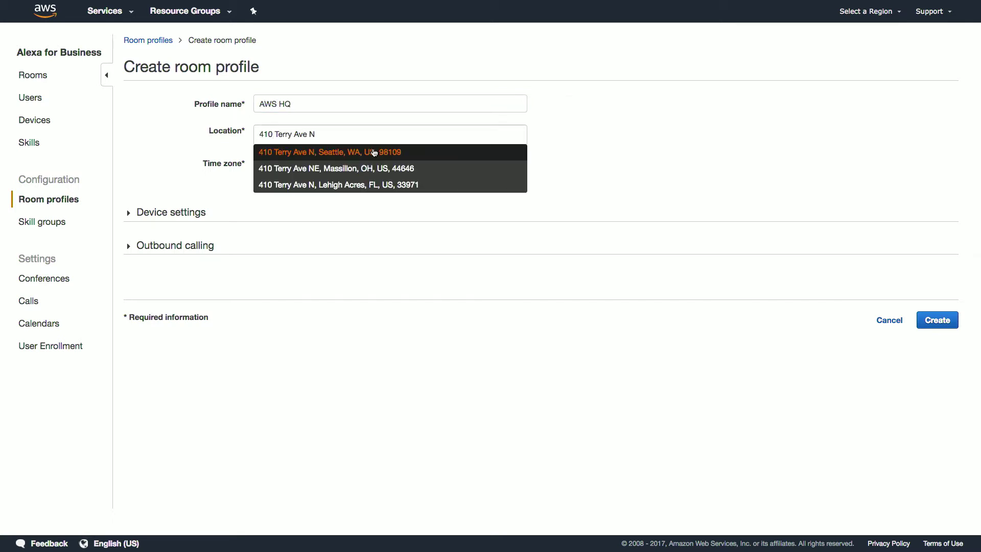
pyautogui.click(373, 152)
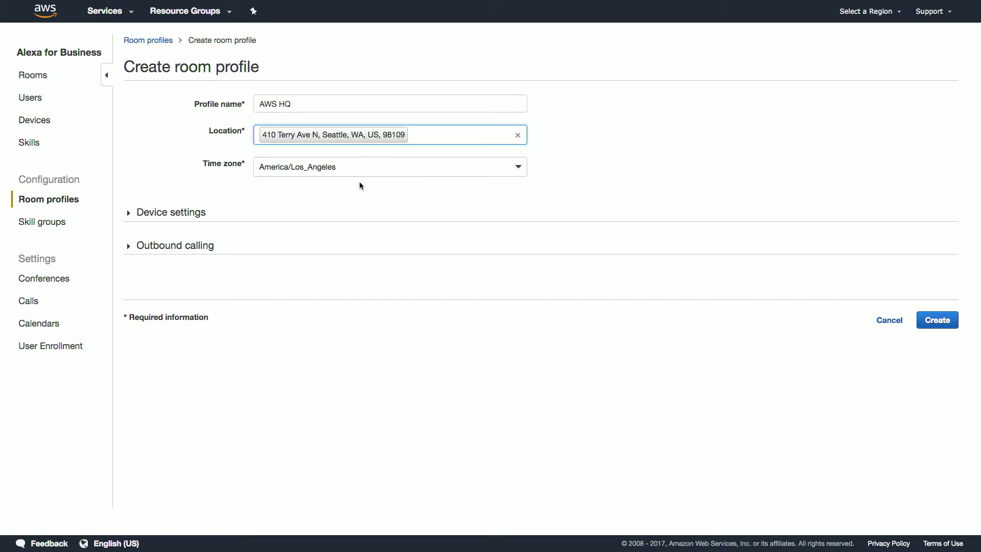
# Step: Keep Alexa as the wake word, turn device setup mode off, and create the profile
pyautogui.click(193, 216)
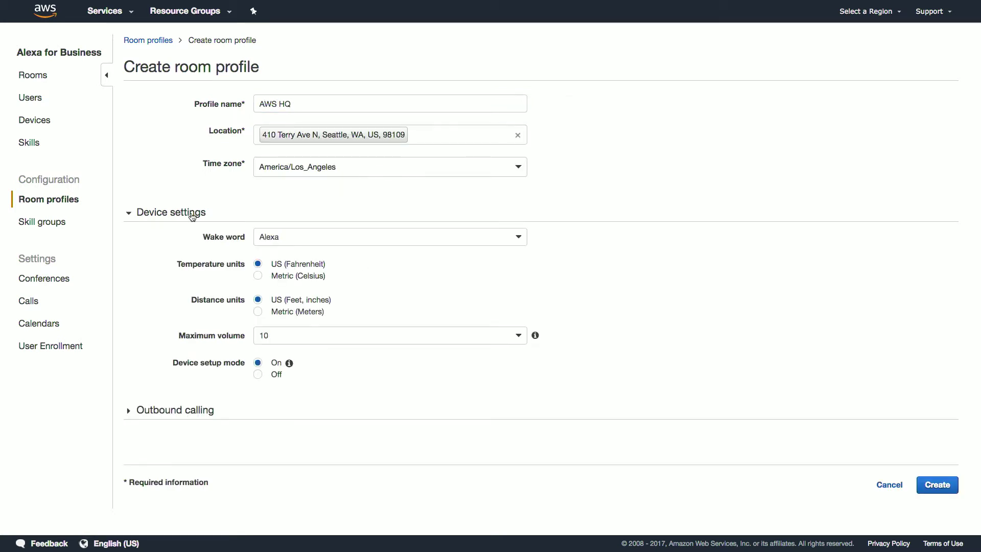
pyautogui.click(520, 240)
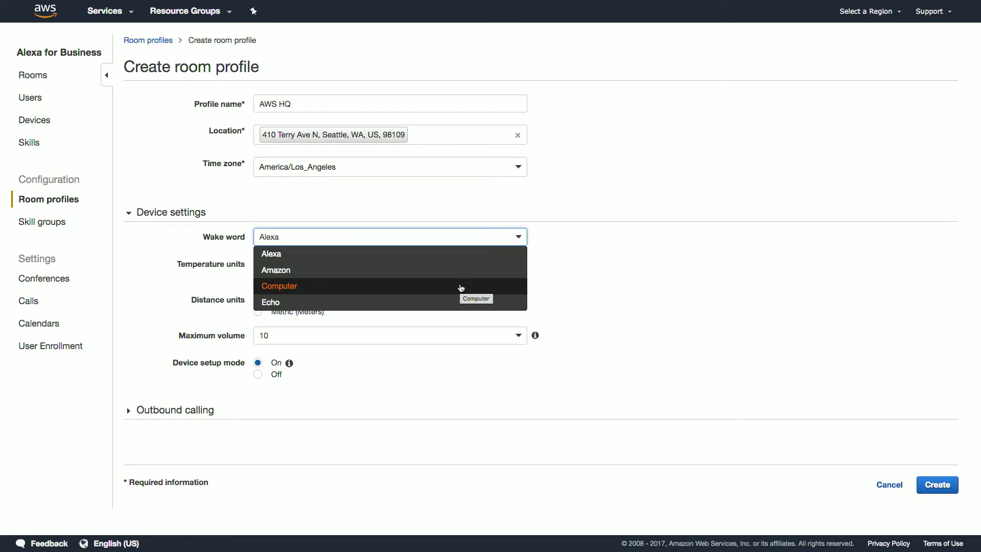
pyautogui.click(481, 256)
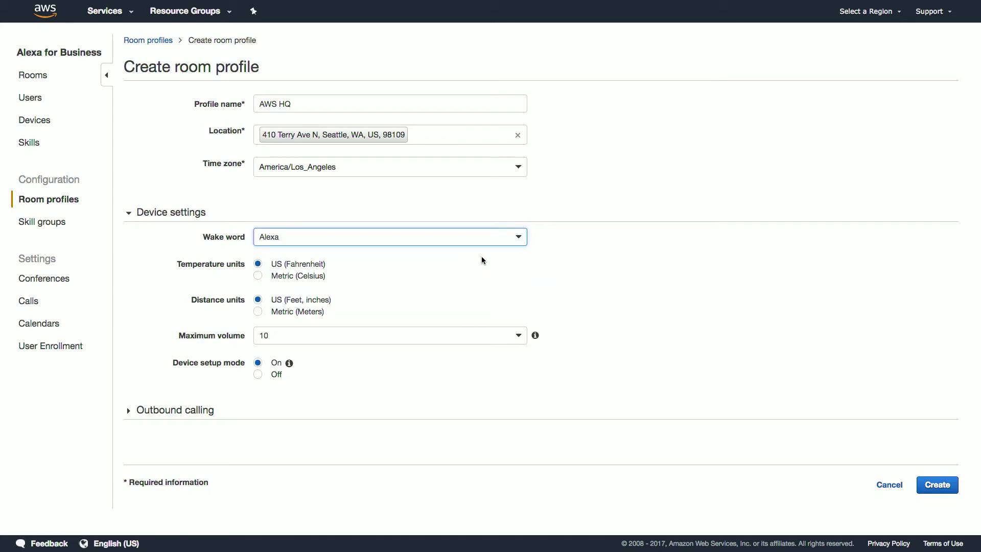
pyautogui.scroll(-1, 500, 295)
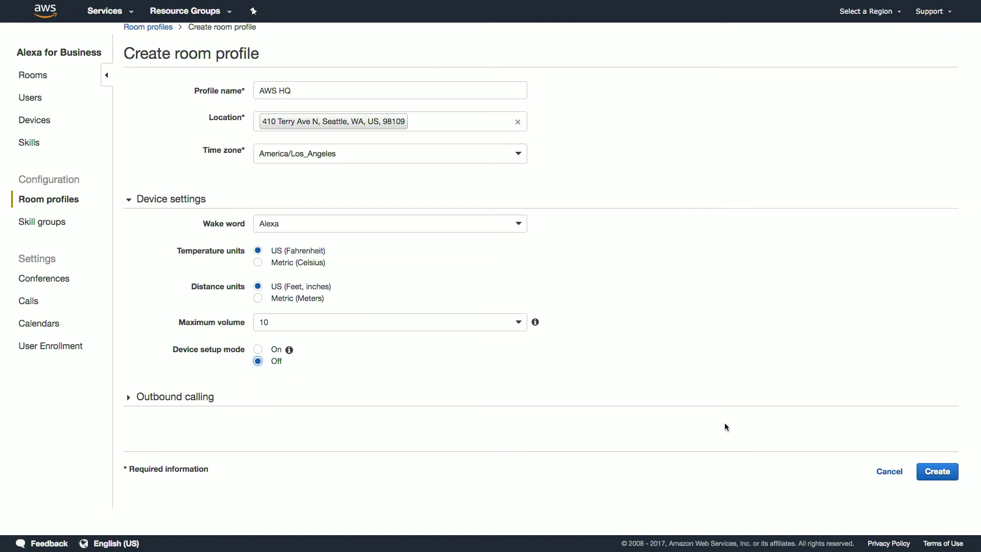
pyautogui.click(935, 471)
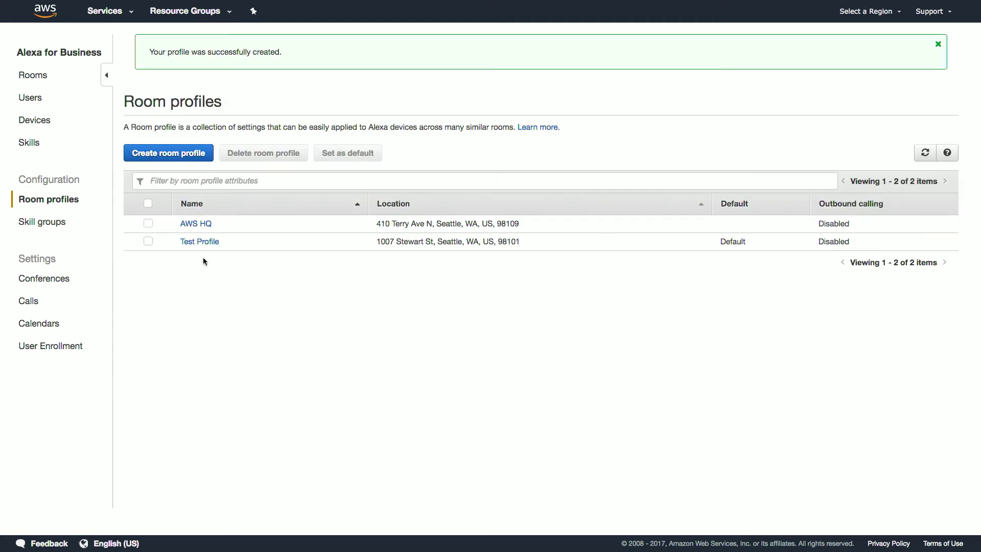
# Step: Make the AWS HQ profile the default, replacing Test Profile
pyautogui.click(149, 225)
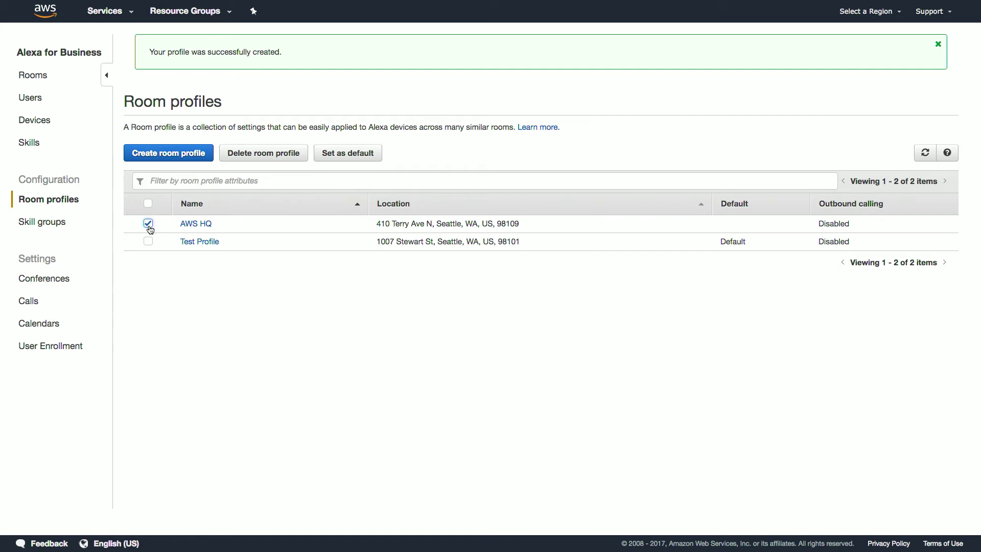
pyautogui.click(337, 154)
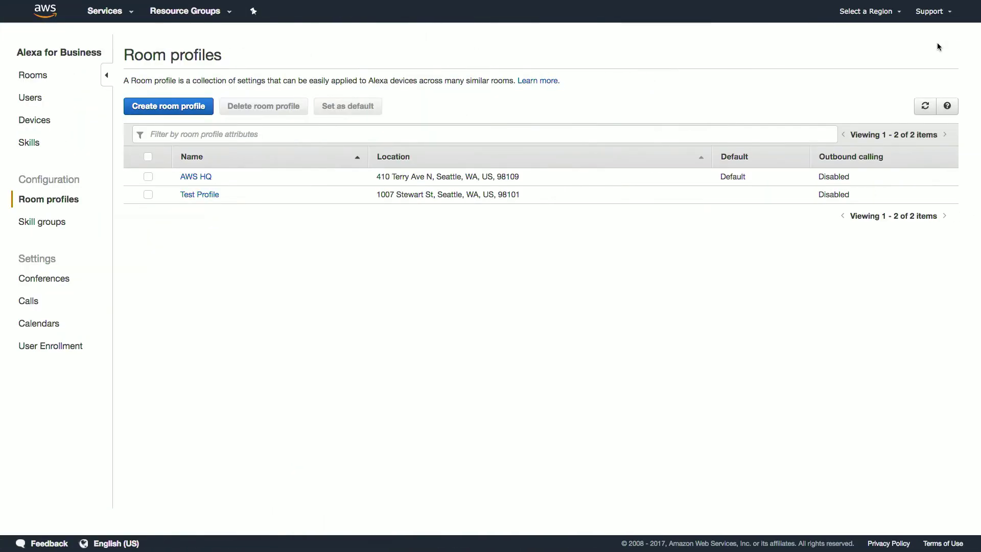
pyautogui.click(59, 220)
# Step: Add four skill groups: All Rooms, VC Rooms, Non-VC Rooms and Phone Booths
pyautogui.click(165, 118)
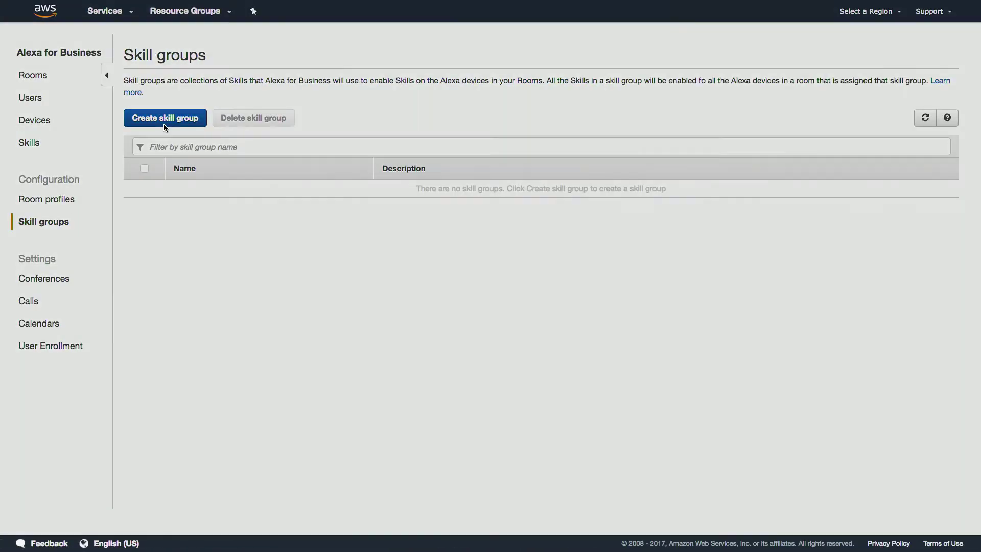
pyautogui.click(486, 125)
pyautogui.write('Al')
pyautogui.click(624, 232)
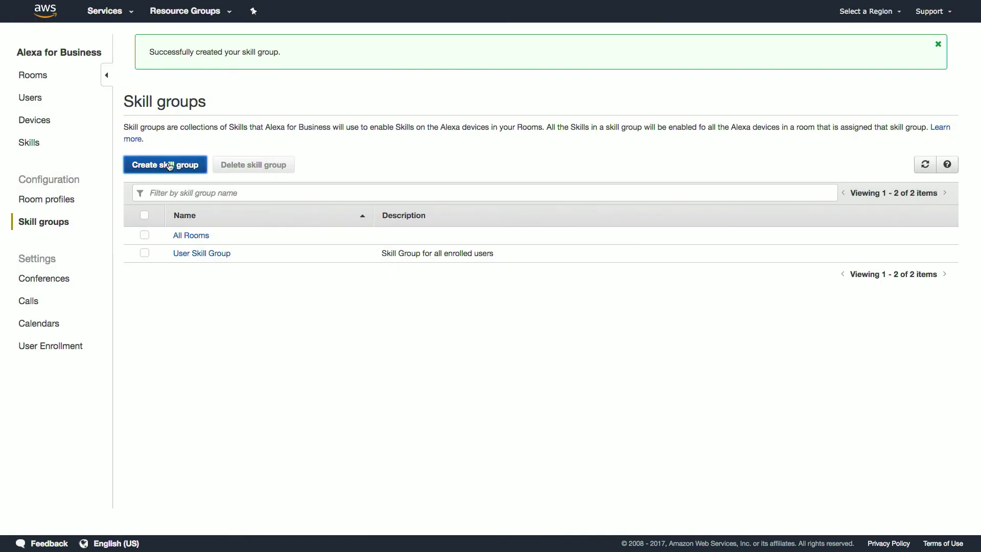
pyautogui.click(171, 164)
pyautogui.write('VC')
pyautogui.click(623, 228)
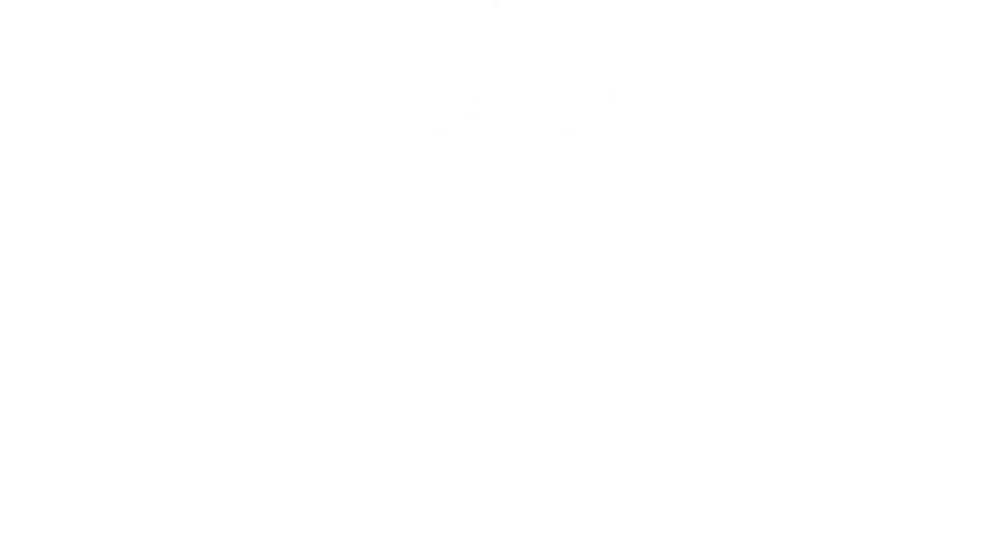
pyautogui.click(623, 228)
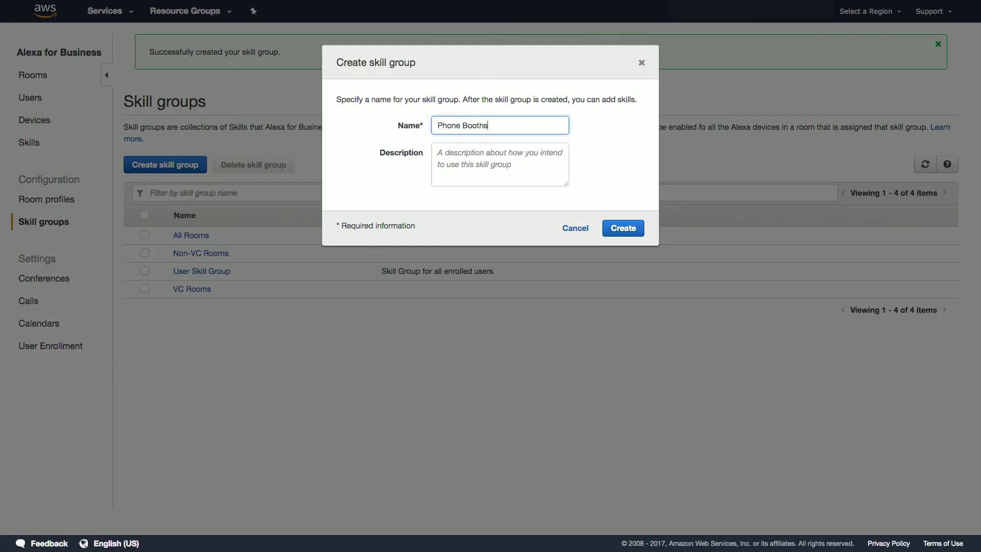
pyautogui.click(623, 228)
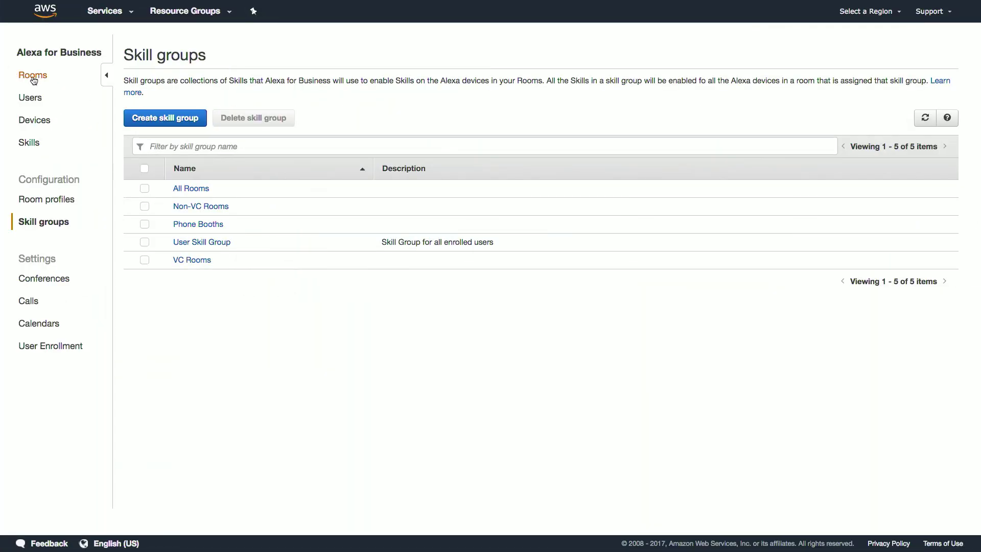
pyautogui.click(33, 76)
# Step: Begin a room named AWSHQ_Room_201 using the default AWS HQ profile, advancing to Echo devices
pyautogui.click(162, 119)
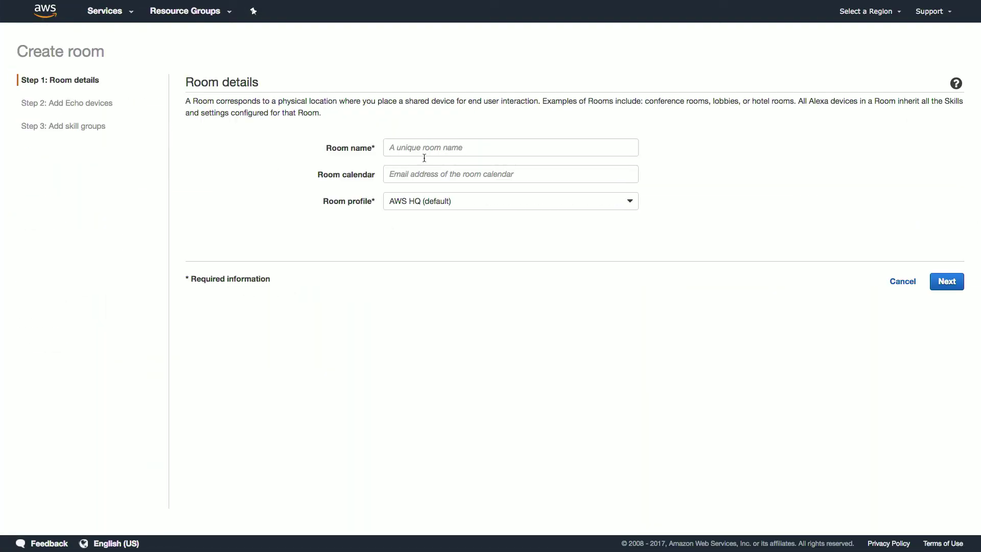
pyautogui.click(448, 147)
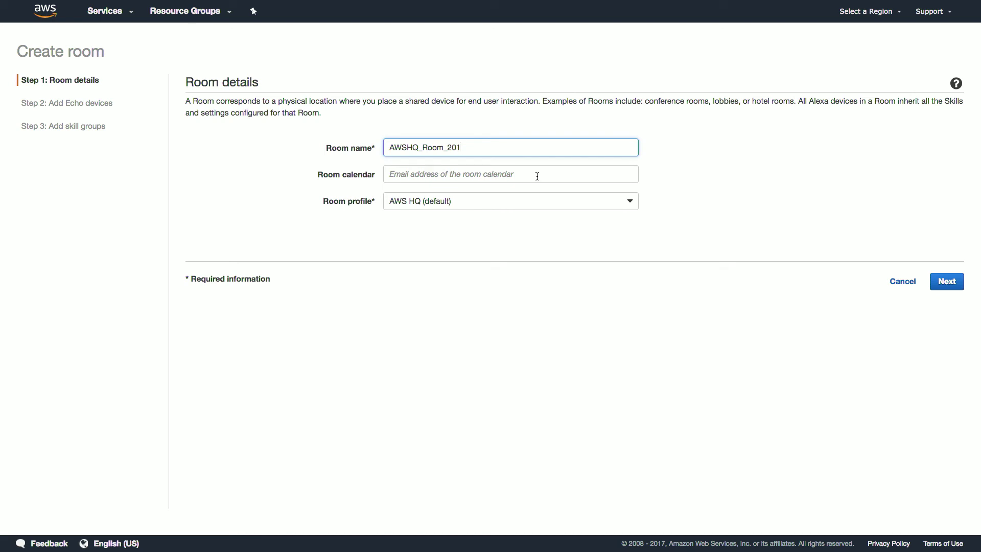
pyautogui.click(688, 176)
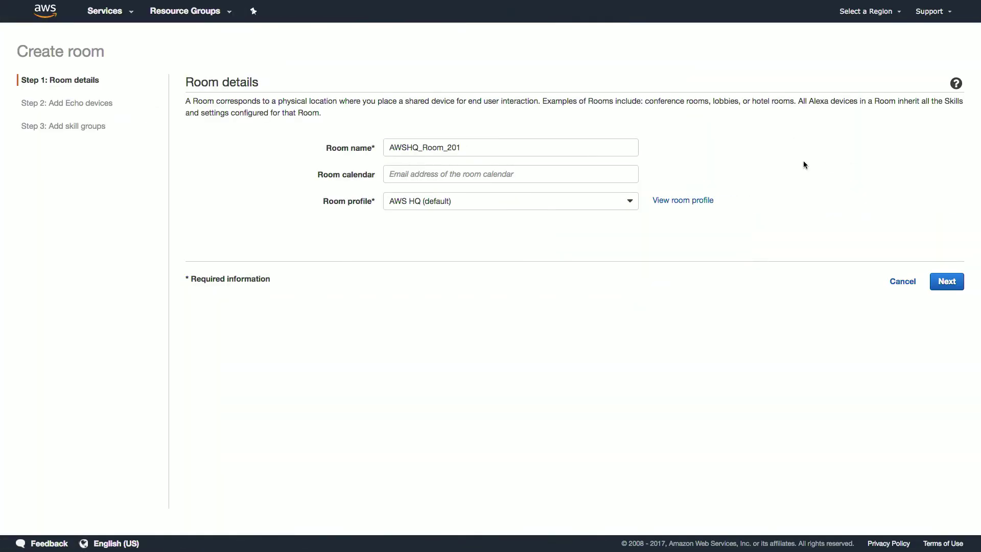
pyautogui.click(943, 278)
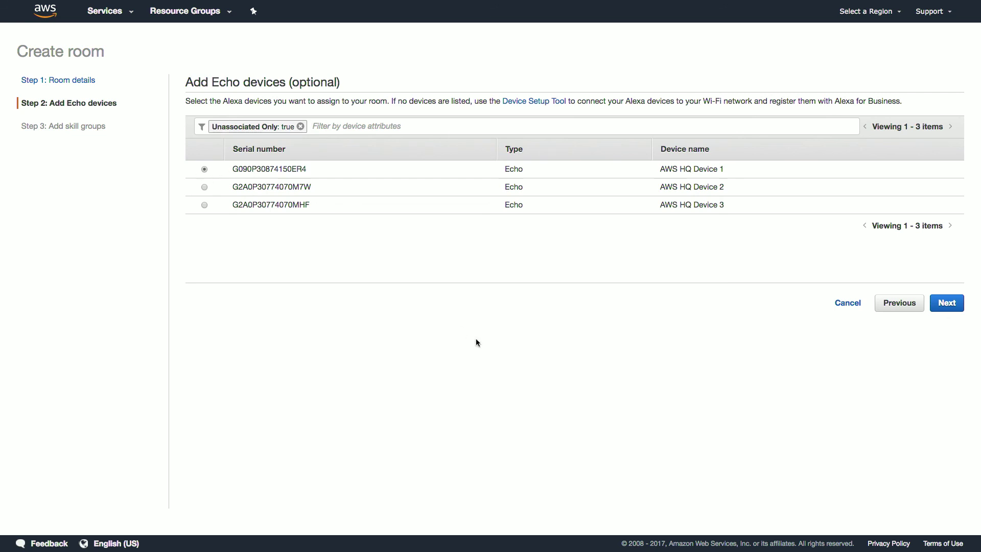
# Step: Assign the All Rooms and Non-VC Rooms skill groups and create the room
pyautogui.click(946, 310)
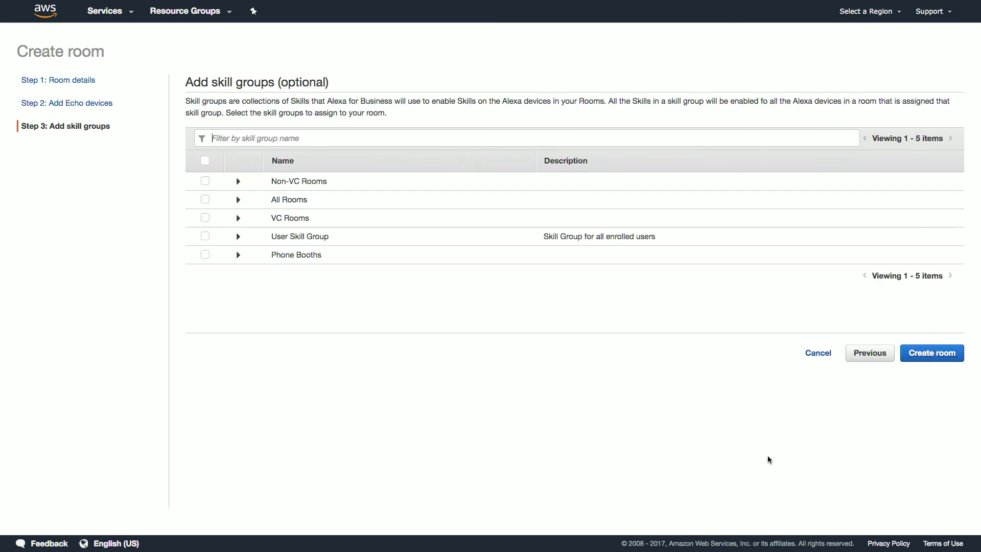
pyautogui.click(204, 203)
pyautogui.click(206, 183)
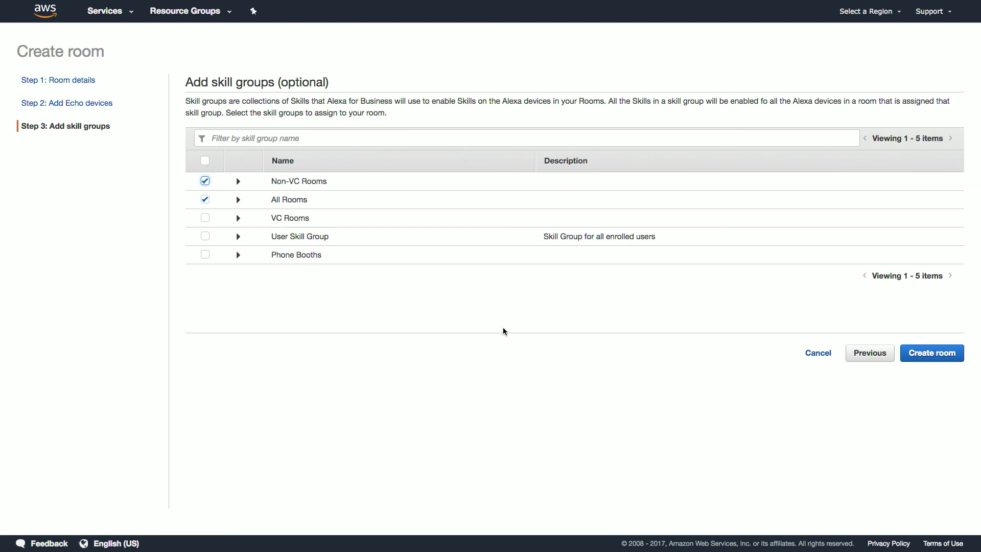
pyautogui.click(943, 361)
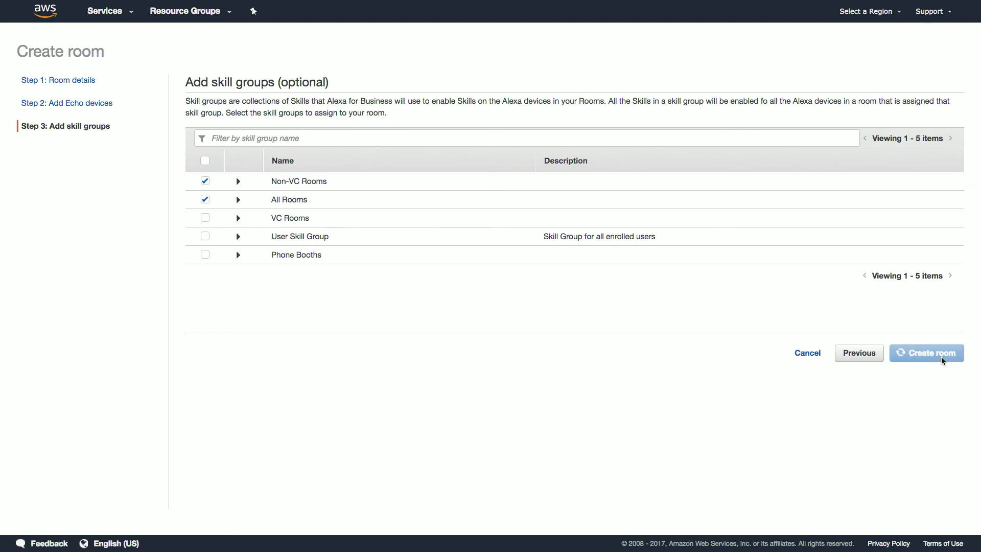